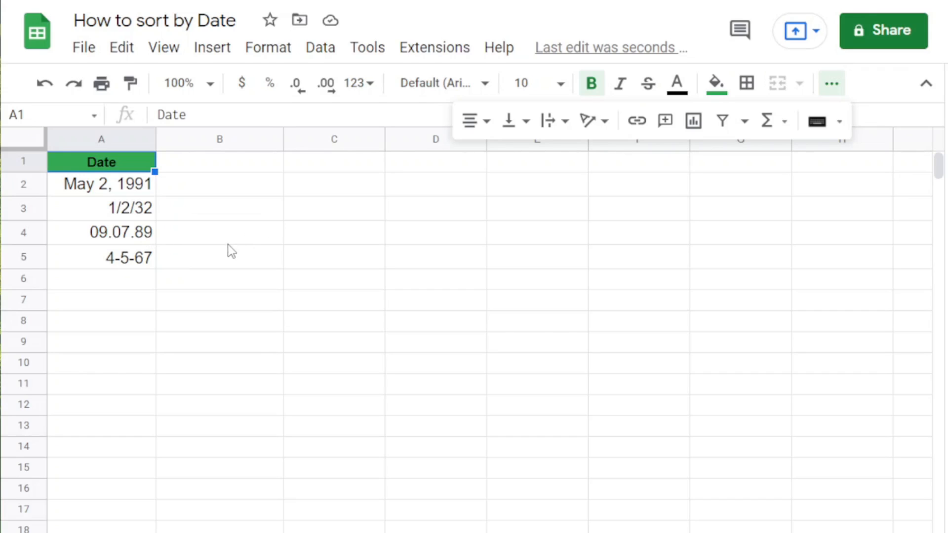
Enter the formula =DATEVALUE(A2) in cell B2 to convert the first date to a date value
click(116, 191)
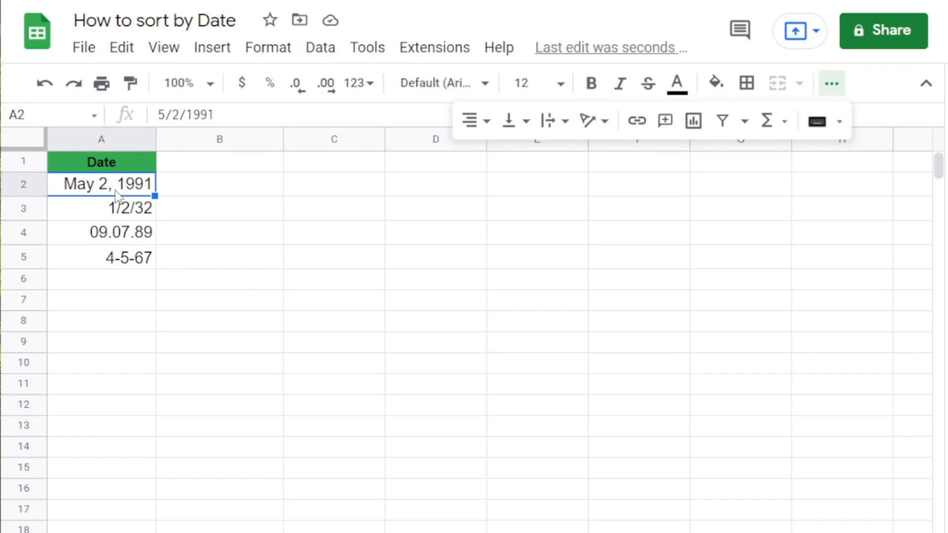
click(199, 188)
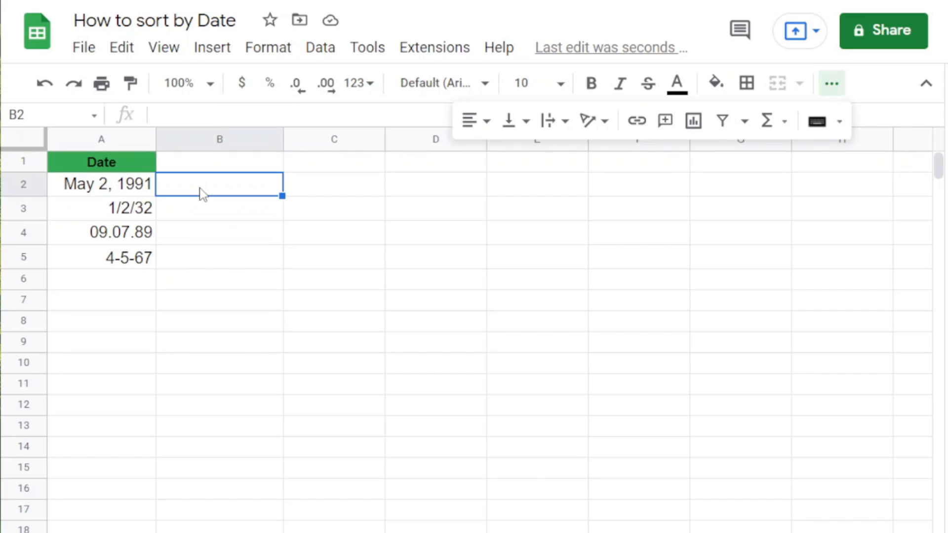
text(=)
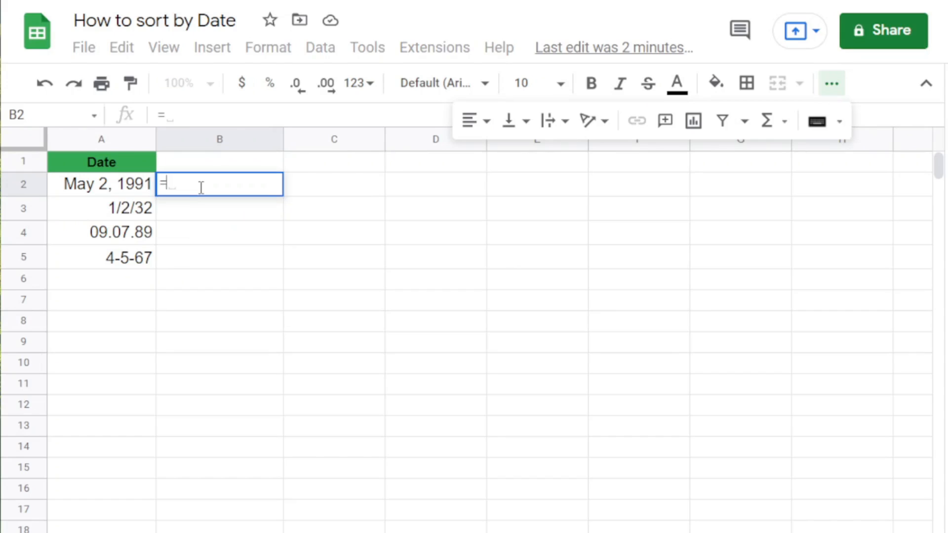
text(dateval)
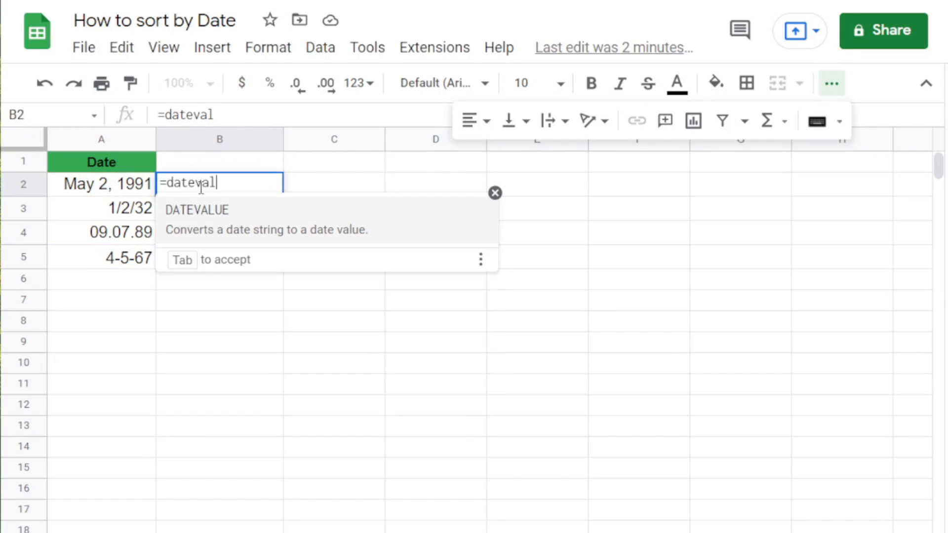
text(ue()
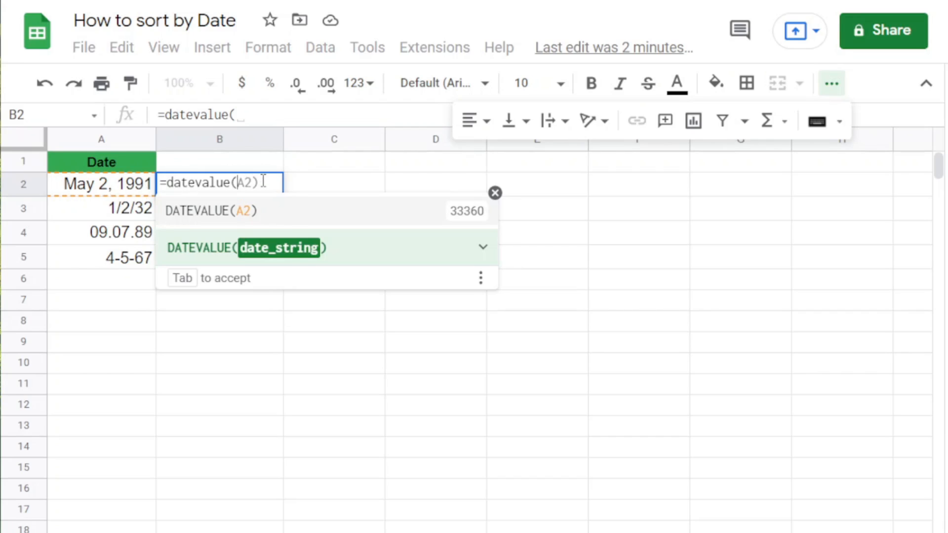
key(Return)
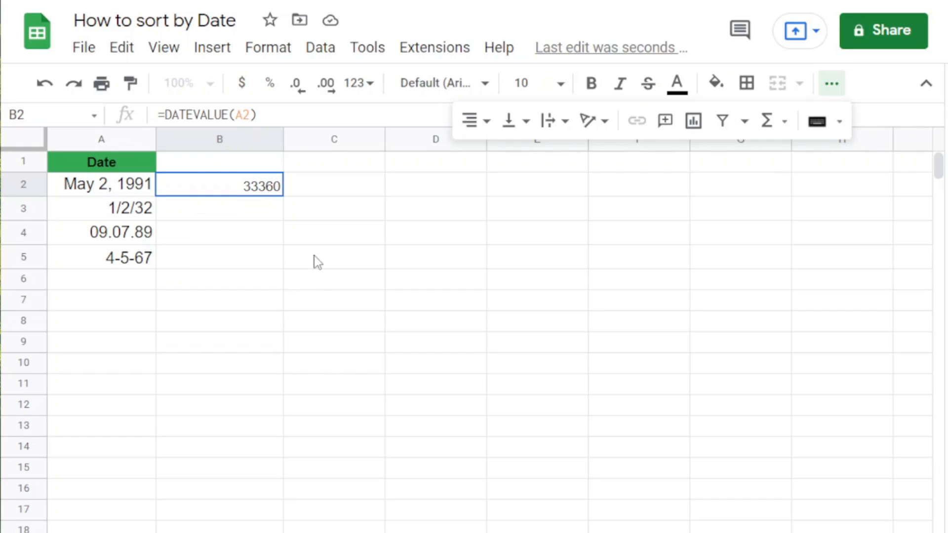
Fill the DATEVALUE formula from B2 down through B5 to cover the remaining dates
click(135, 216)
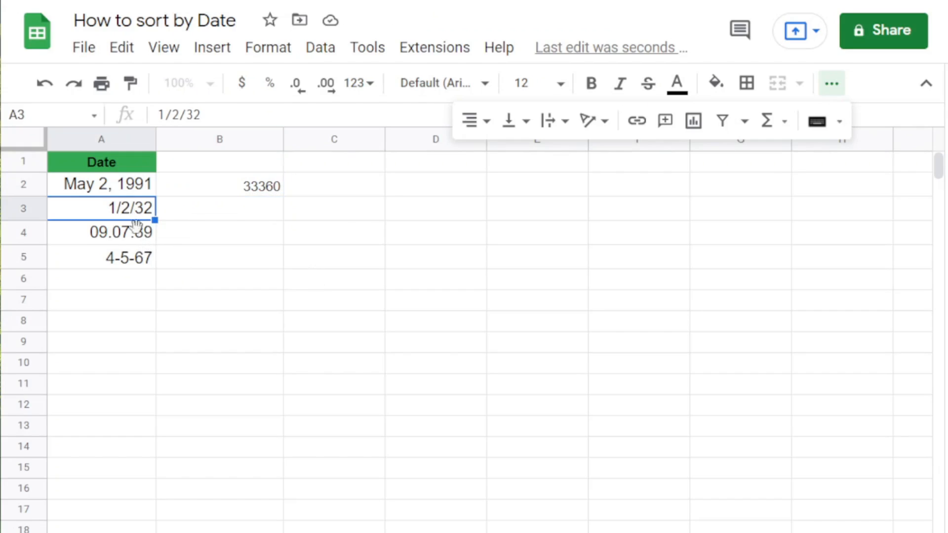
click(215, 195)
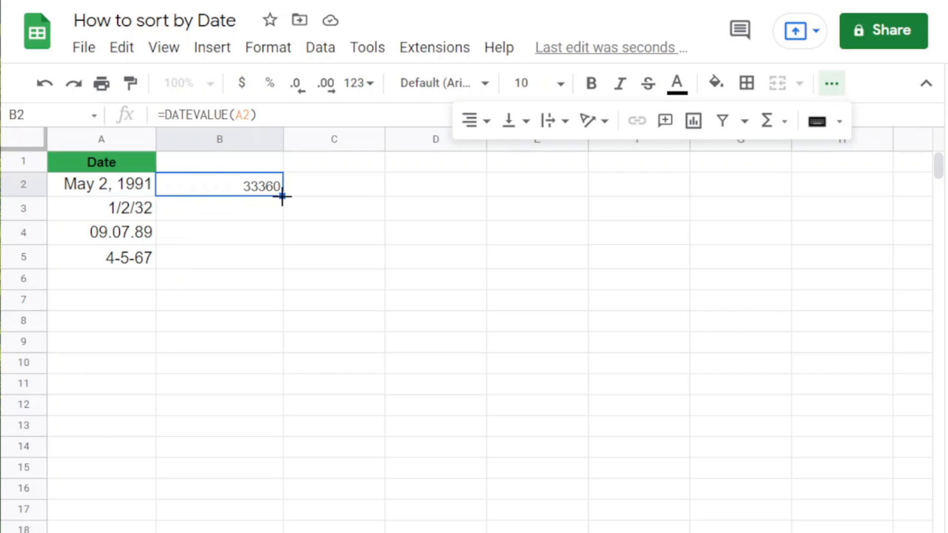
drag(282, 196, 285, 263)
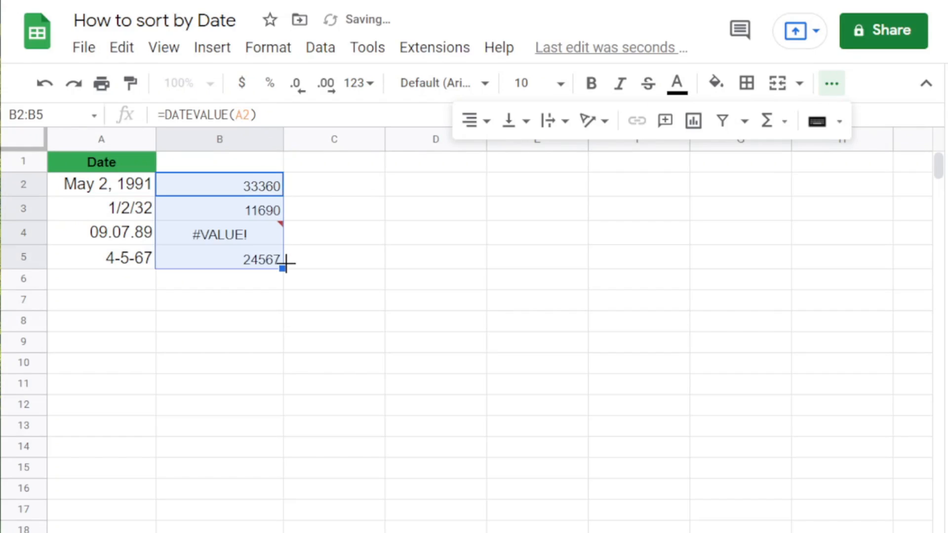
Check the DATEVALUE results in B2:B5 and read the error details for cell B4
click(279, 187)
click(275, 212)
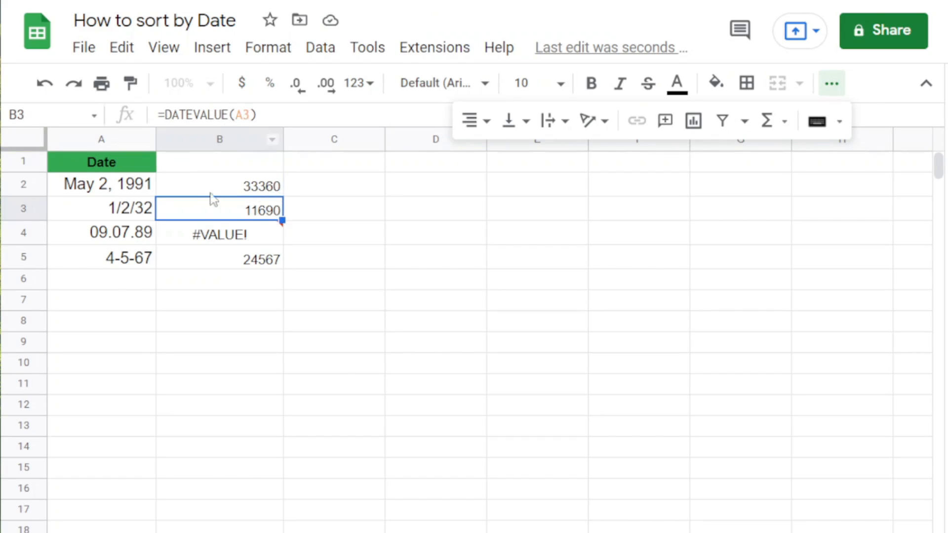
click(243, 239)
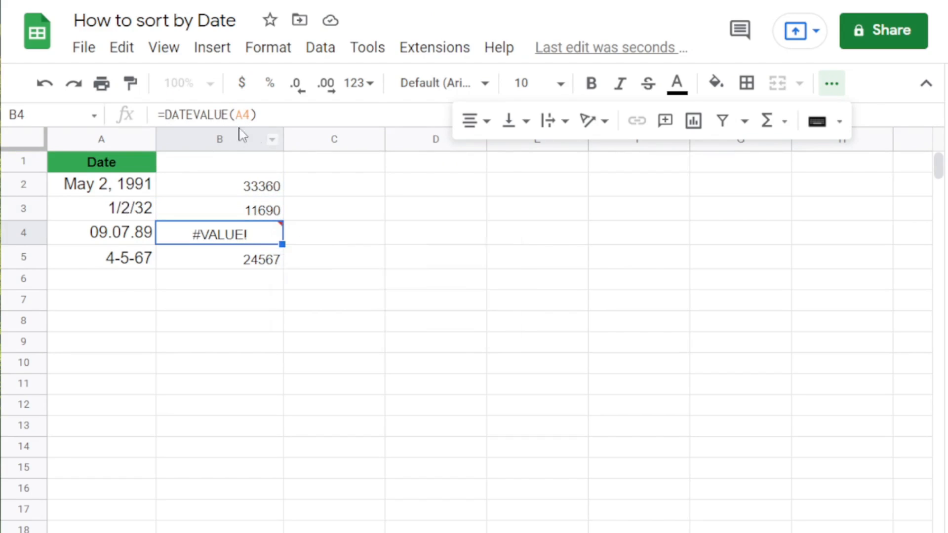
click(187, 260)
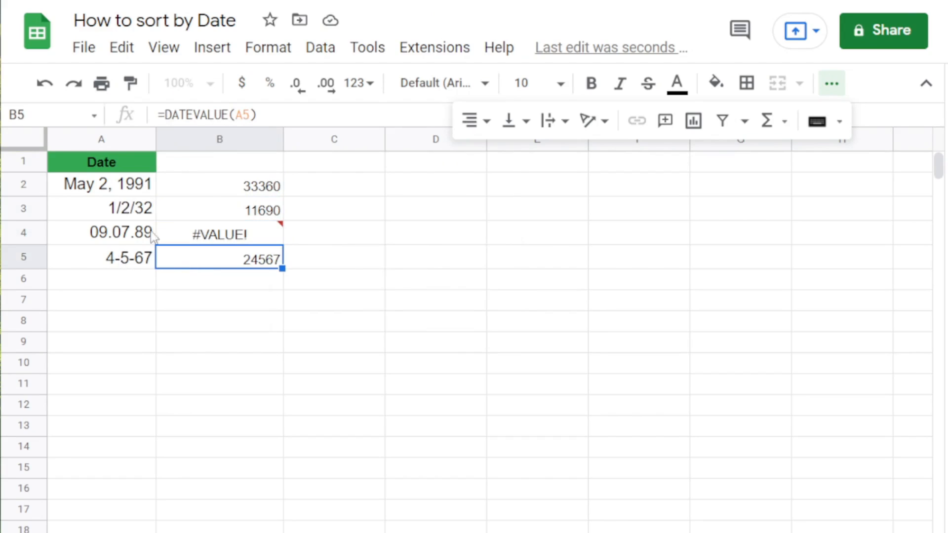
click(217, 239)
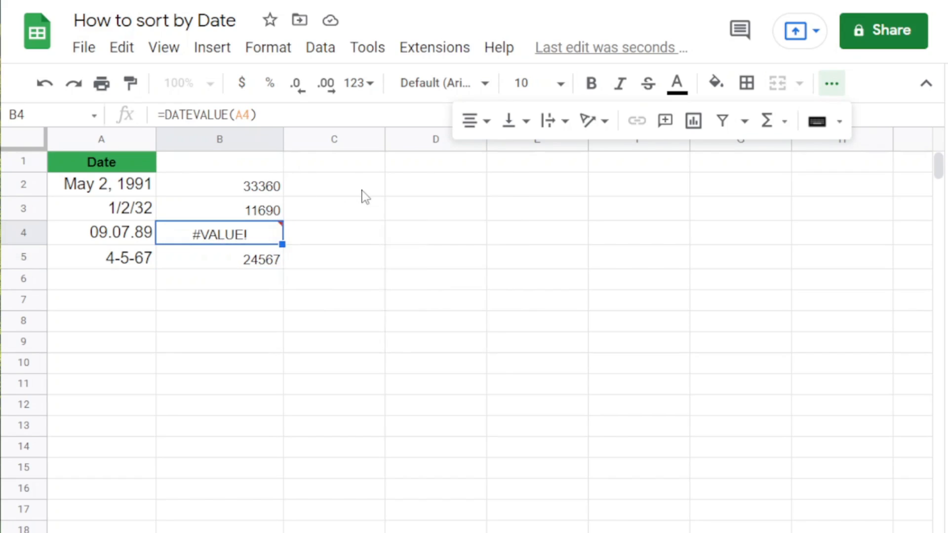
mouse_move(228, 244)
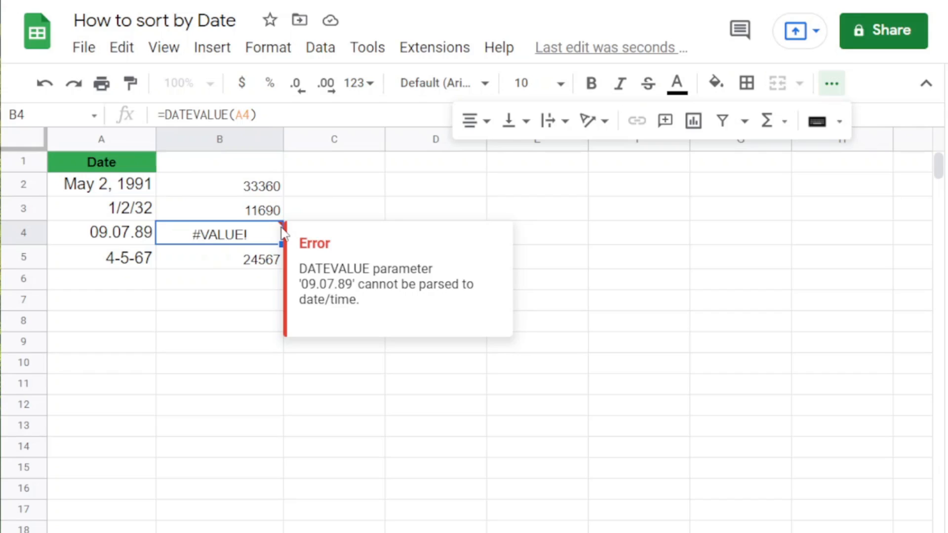
Change the date in cell A4 to 09-07-89, using hyphens as separators, and check its converted value in B4
click(106, 232)
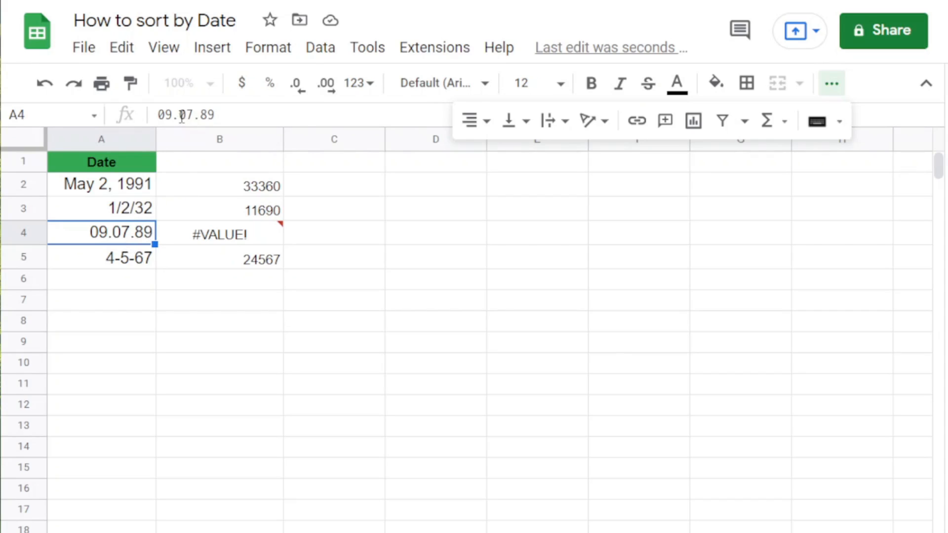
key(BackSpace)
text(-)
click(200, 114)
key(BackSpace)
text(-07-)
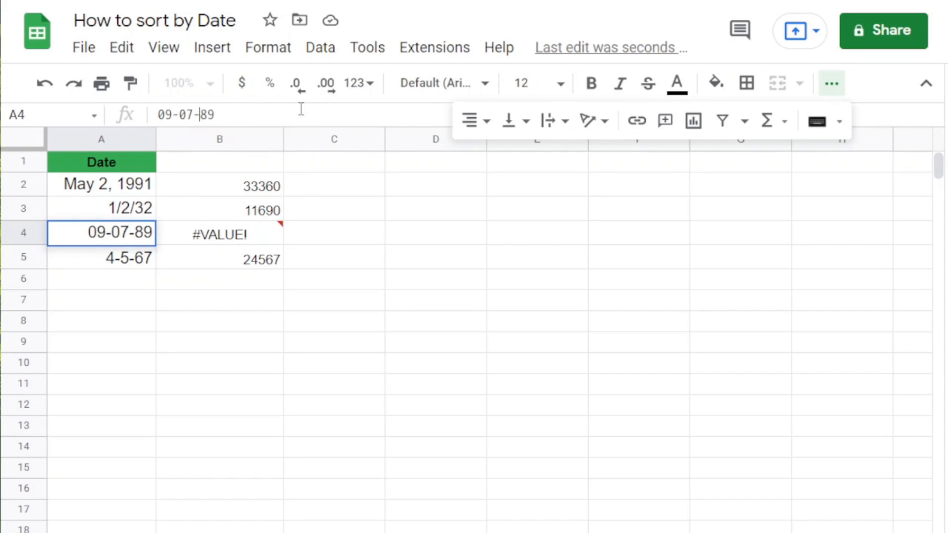
key(Return)
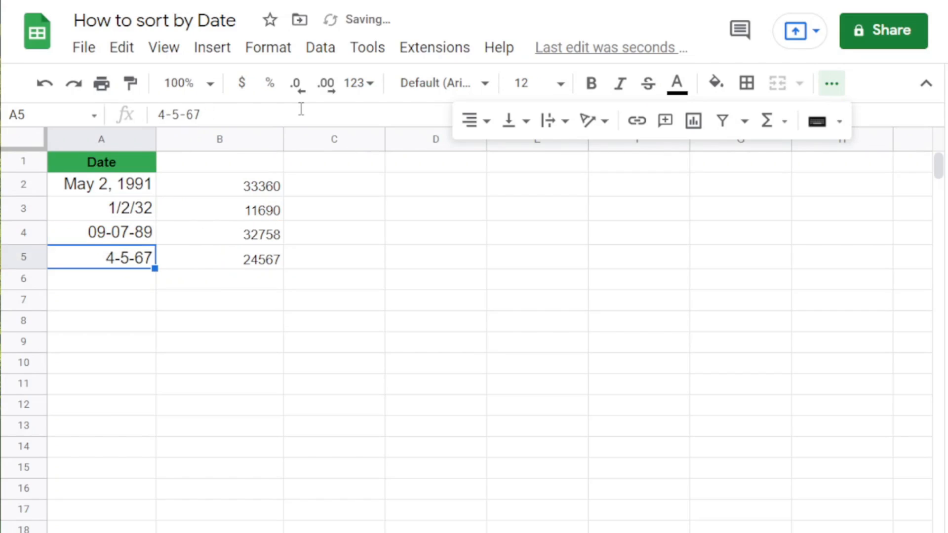
click(190, 240)
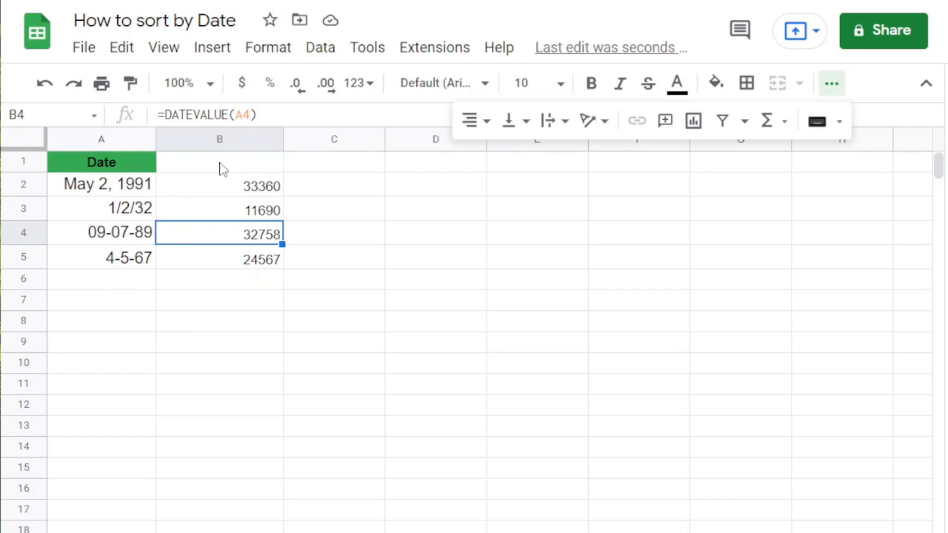
Try sorting column A from A to Z with the advanced range options without a header row, and undo the sort
click(100, 140)
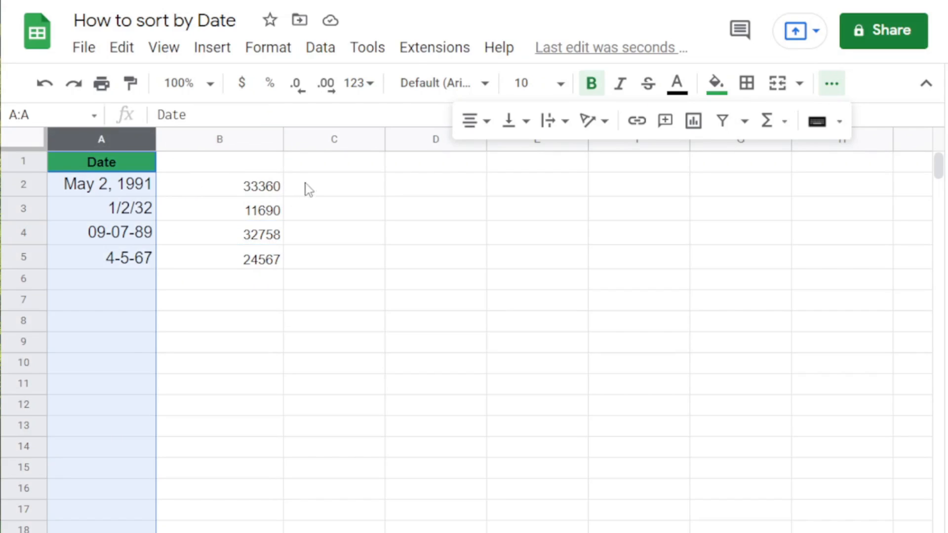
click(320, 50)
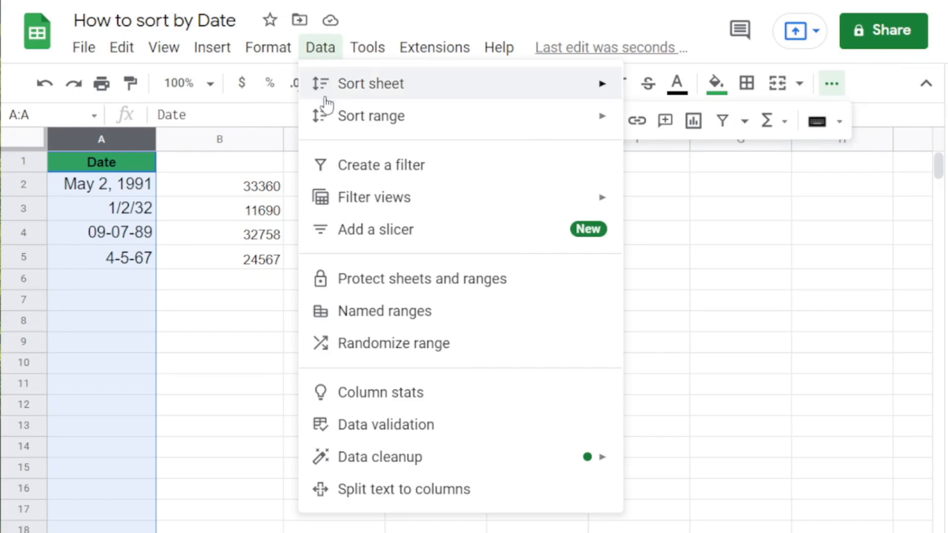
mouse_move(342, 131)
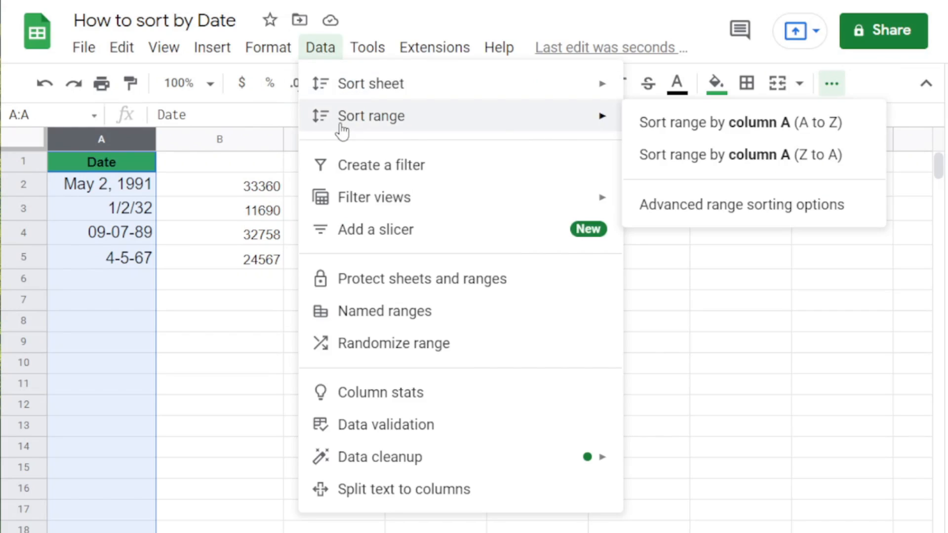
click(705, 205)
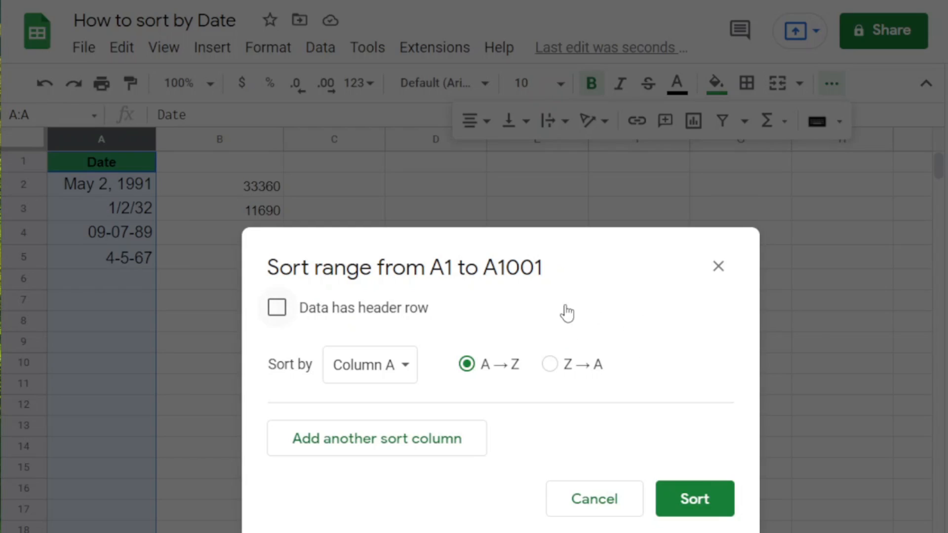
click(686, 504)
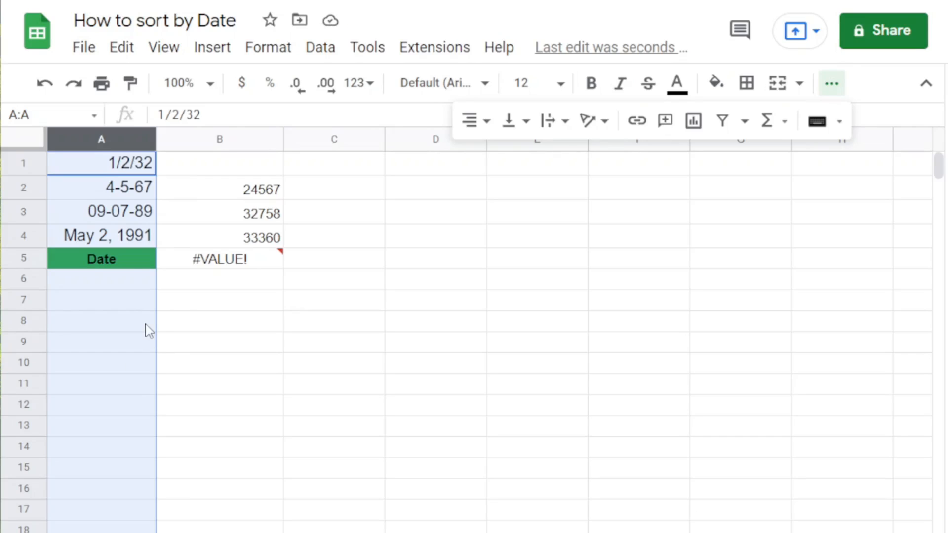
click(45, 92)
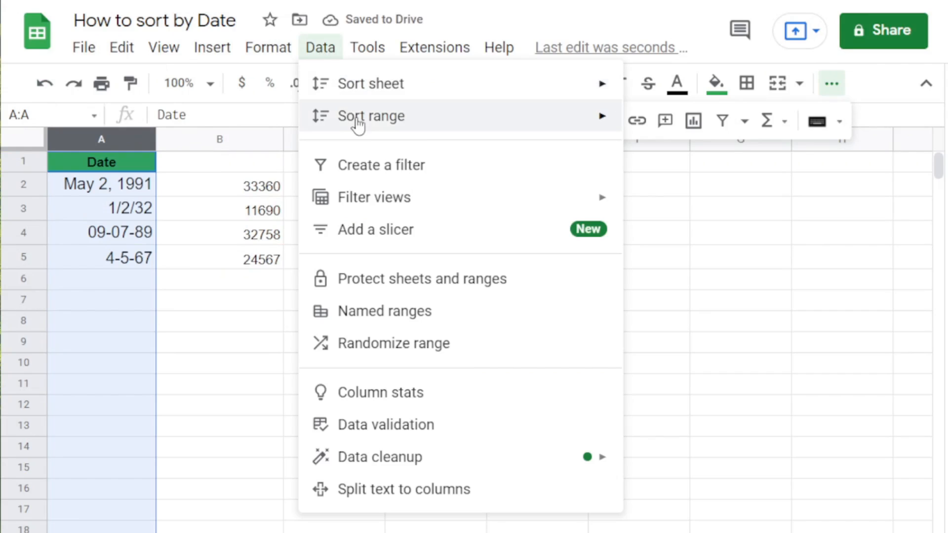
Sort column A by Date from A to Z with the advanced range options, treating the first row as a header
mouse_move(356, 121)
click(655, 204)
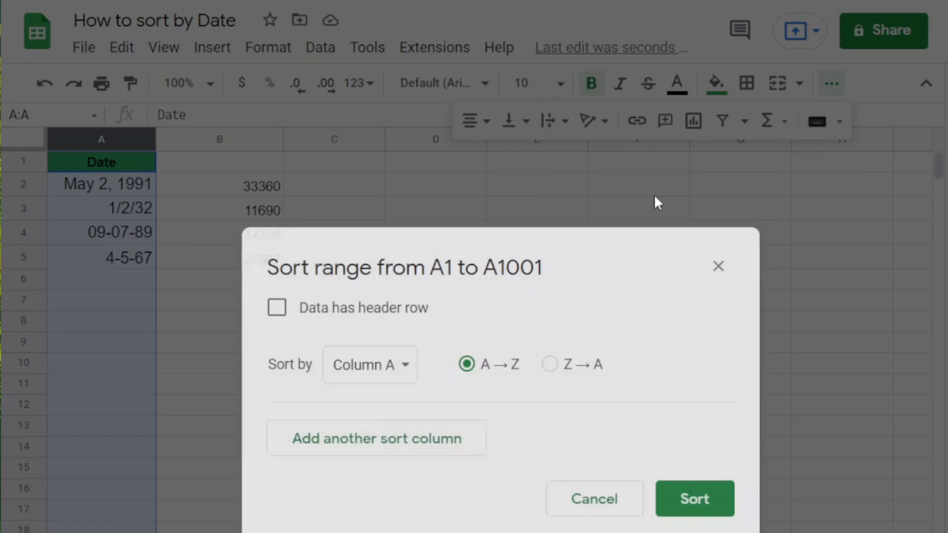
click(276, 310)
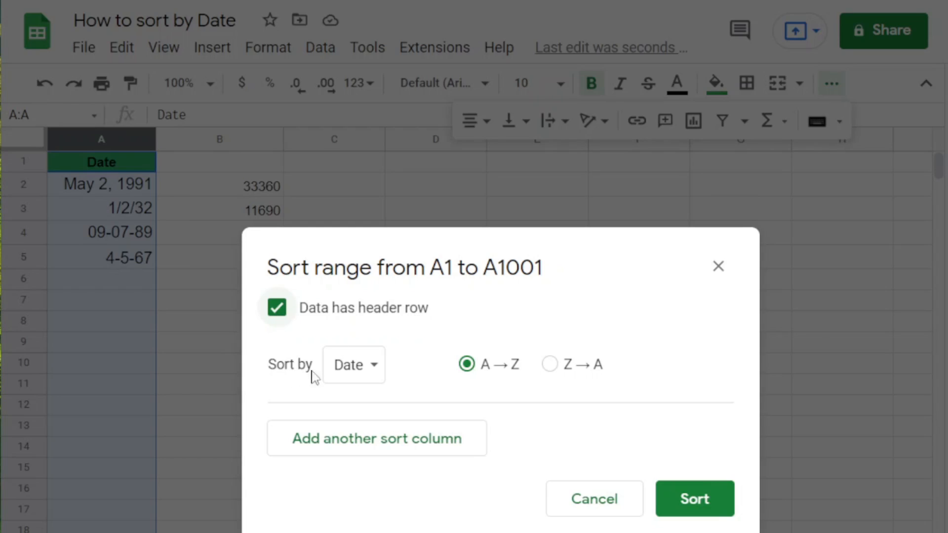
click(356, 377)
click(357, 377)
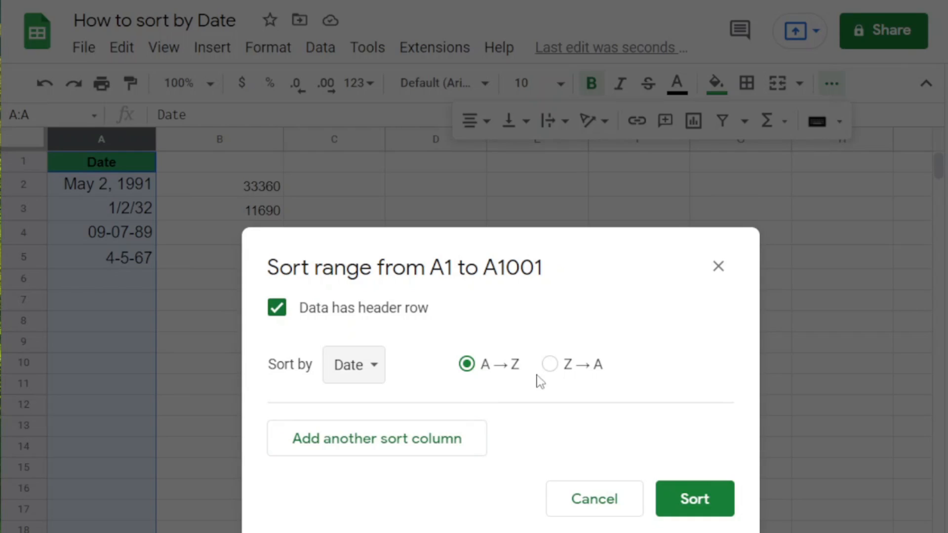
click(548, 369)
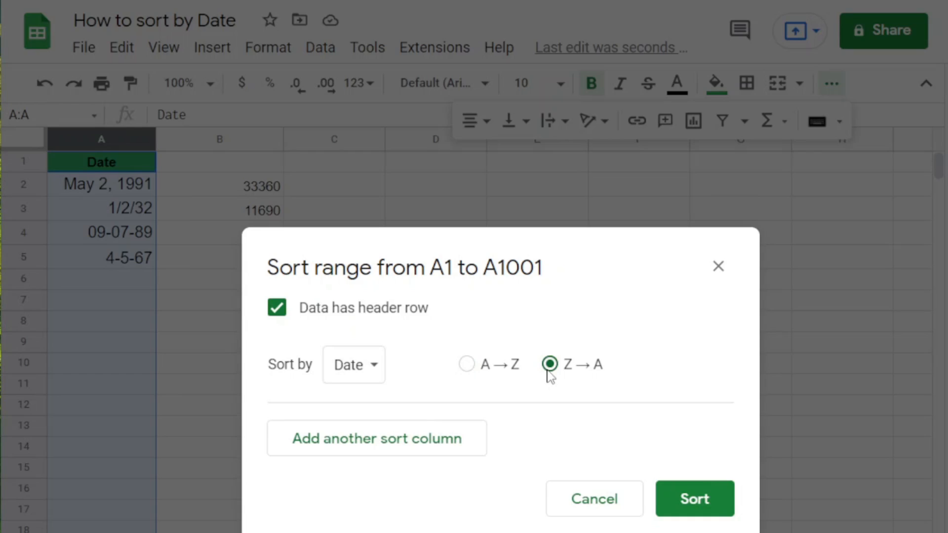
click(488, 367)
click(723, 506)
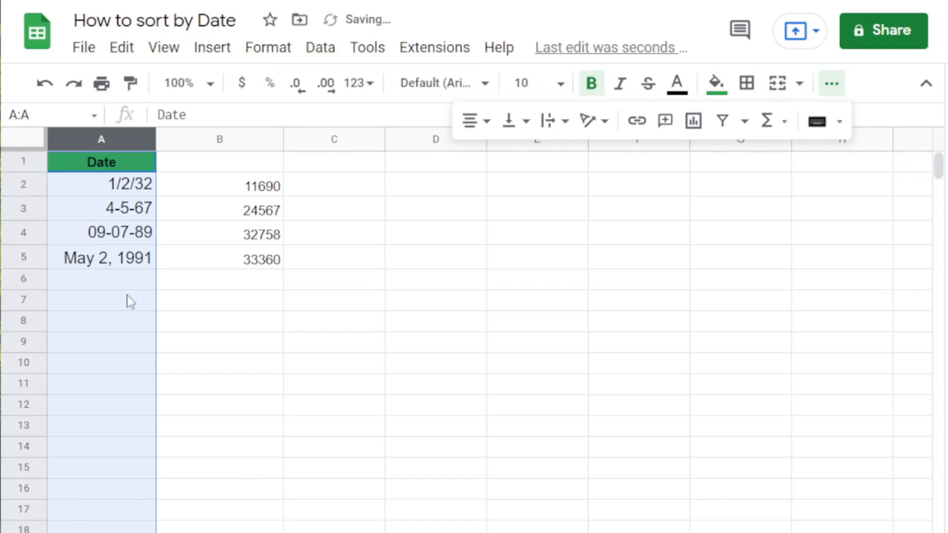
click(95, 188)
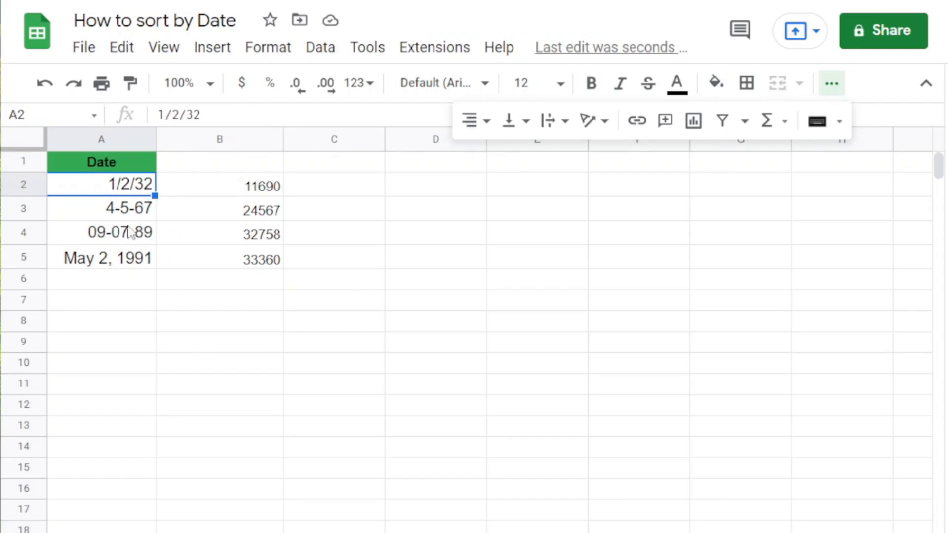
click(224, 185)
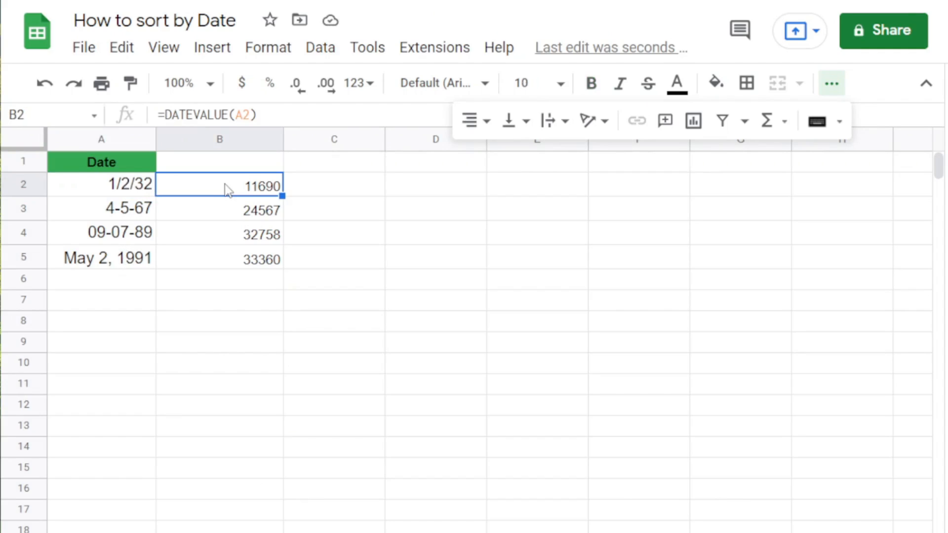